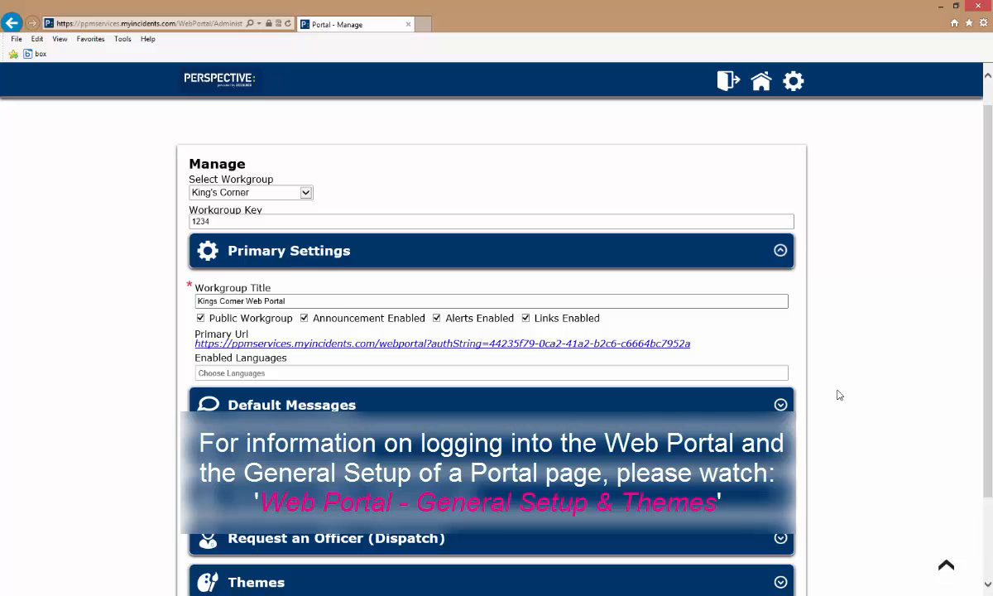
Enable e-Incident reporting in the Report an Incident settings of the King's Corner workgroup.
scroll(838, 395, "up", 1)
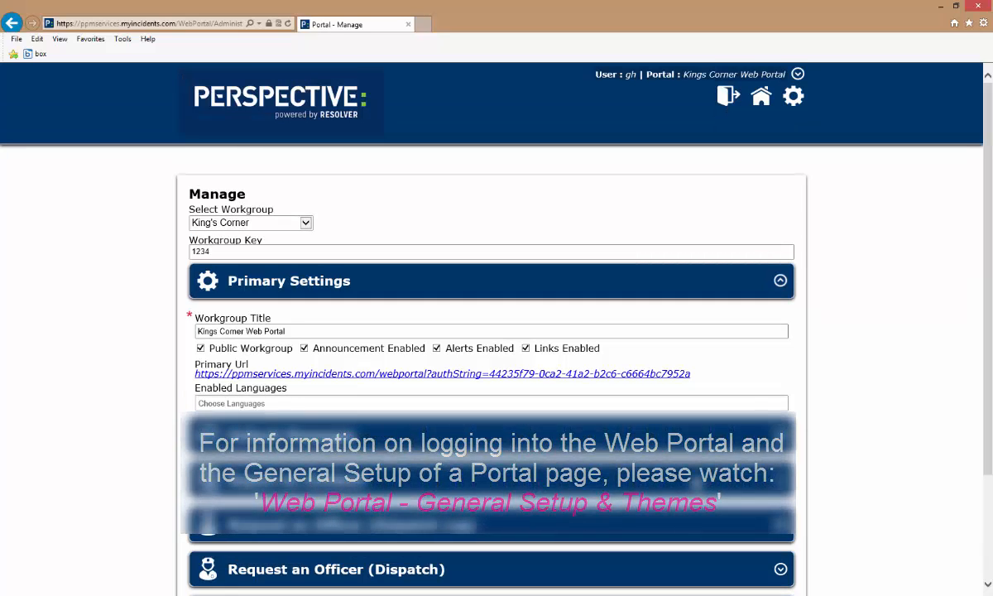
left_click(695, 481)
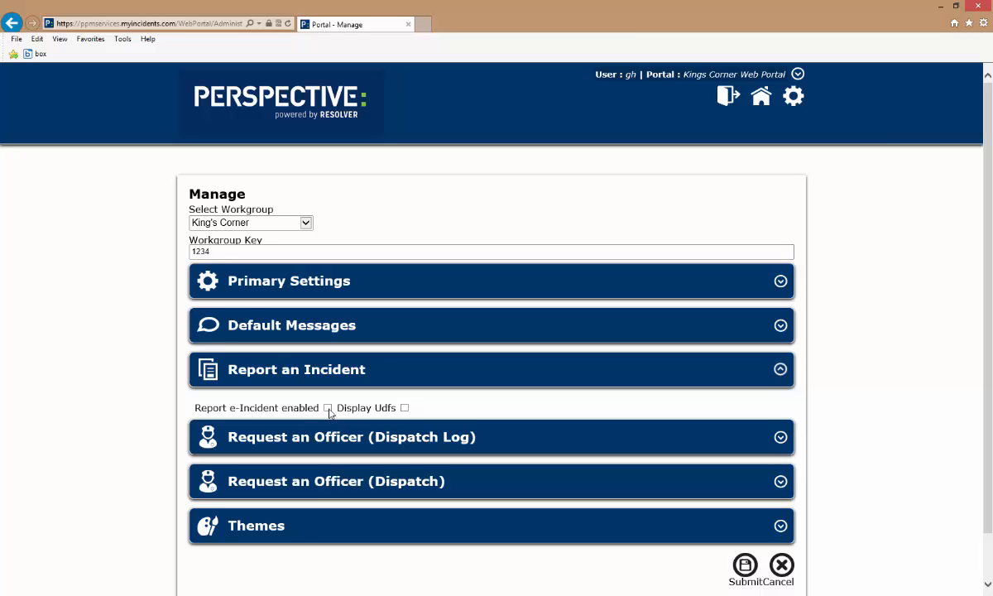
left_click(328, 408)
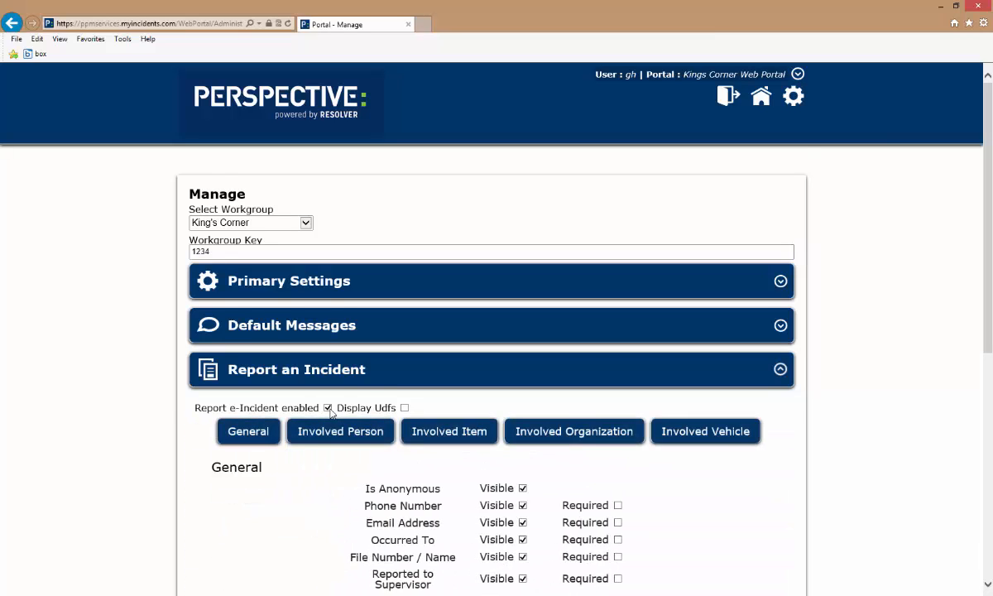
In the General incident fields, hide File Number / Name, Disposition Name, Business Units and Incident Narrative, and make Incident Summary required.
scroll(331, 415, "down", 1)
scroll(331, 416, "down", 3)
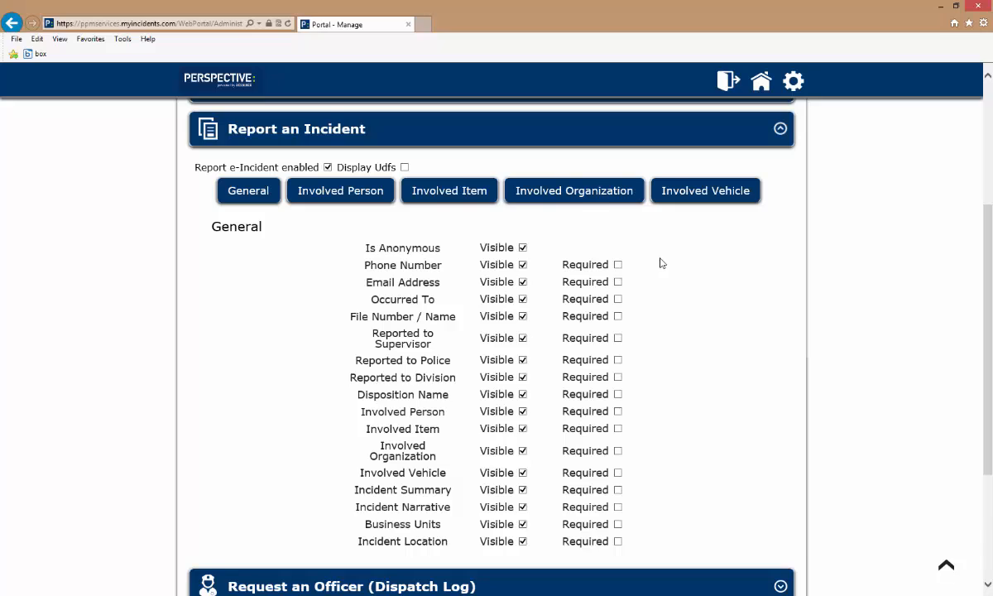
scroll(660, 261, "down", 3)
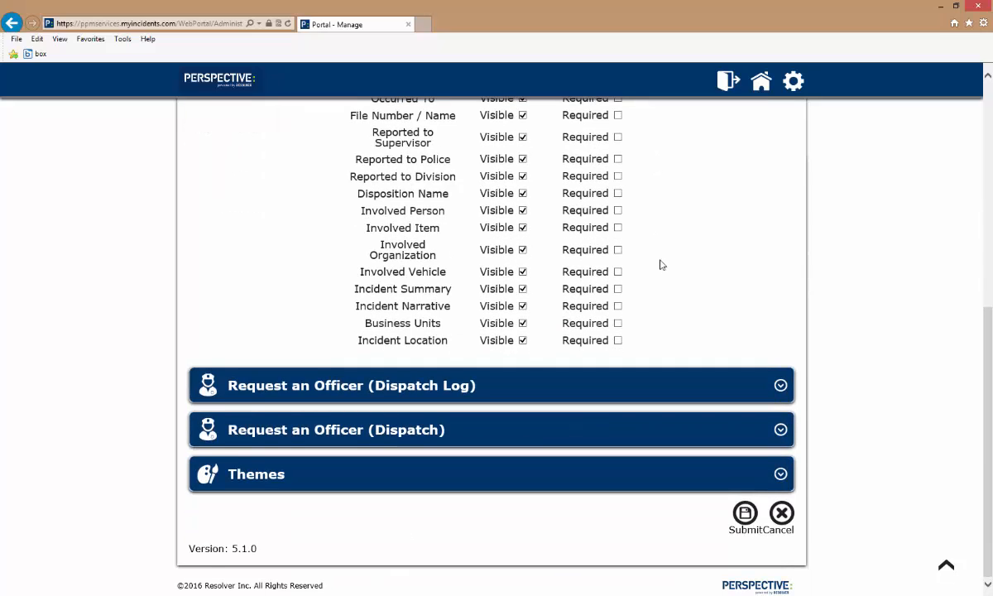
scroll(660, 265, "up", 3)
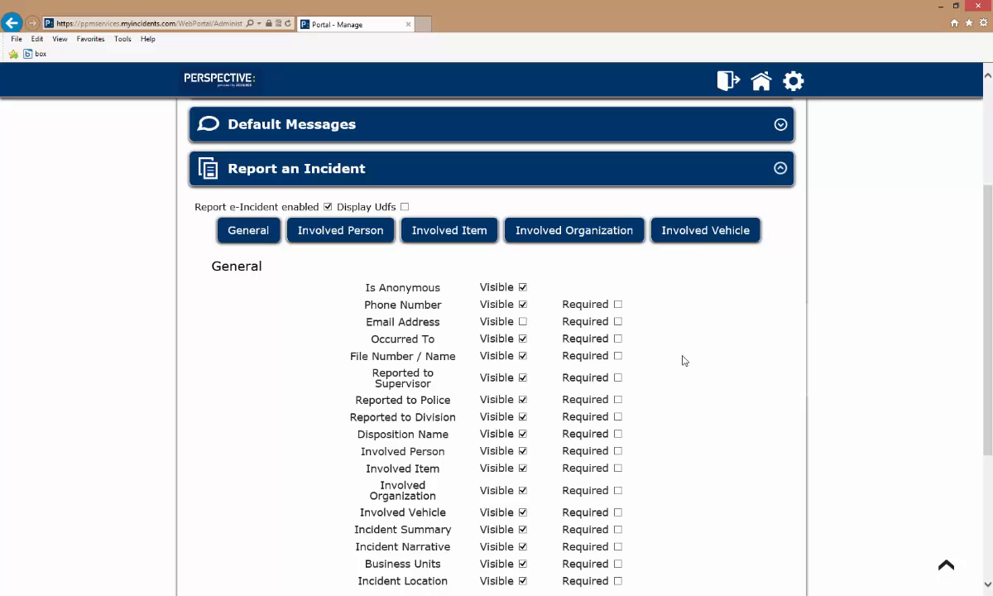
left_click(523, 360)
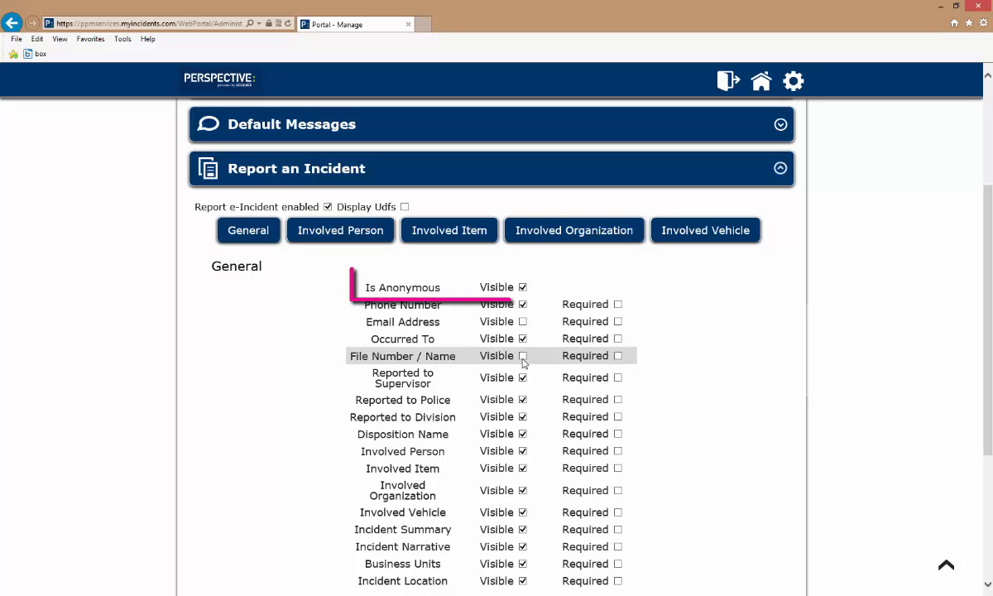
left_click(523, 434)
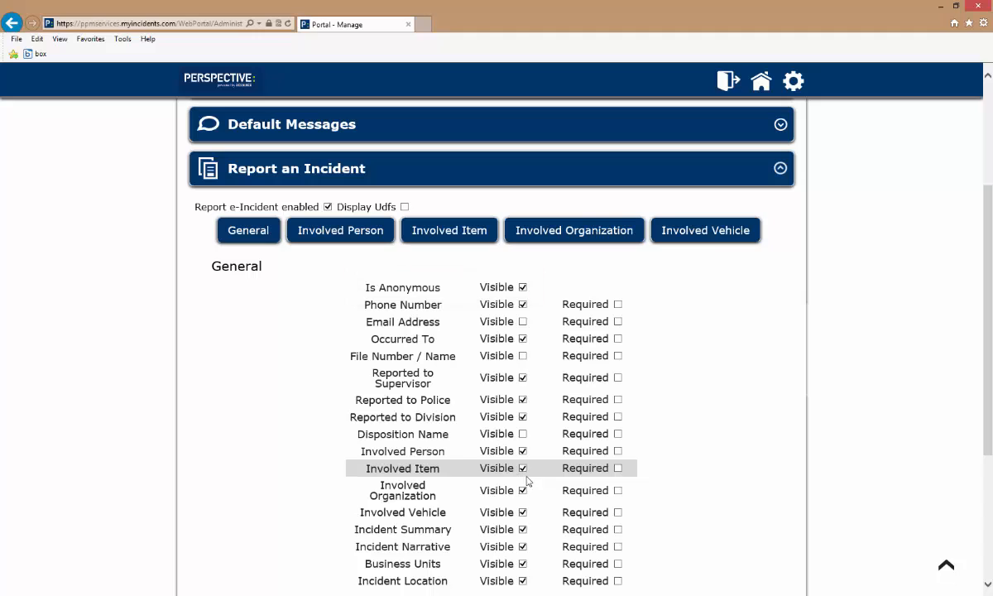
left_click(523, 566)
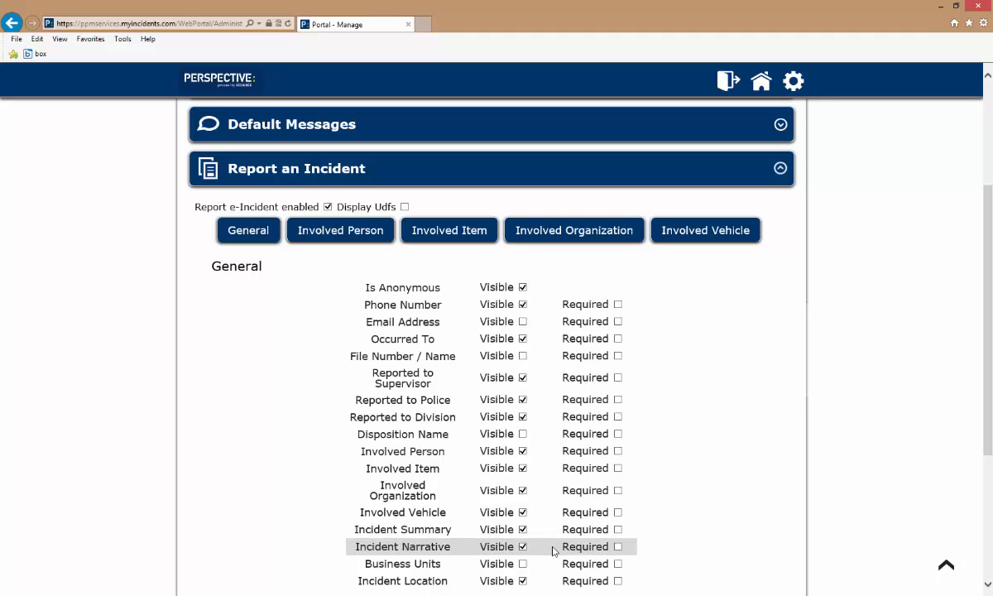
left_click(522, 548)
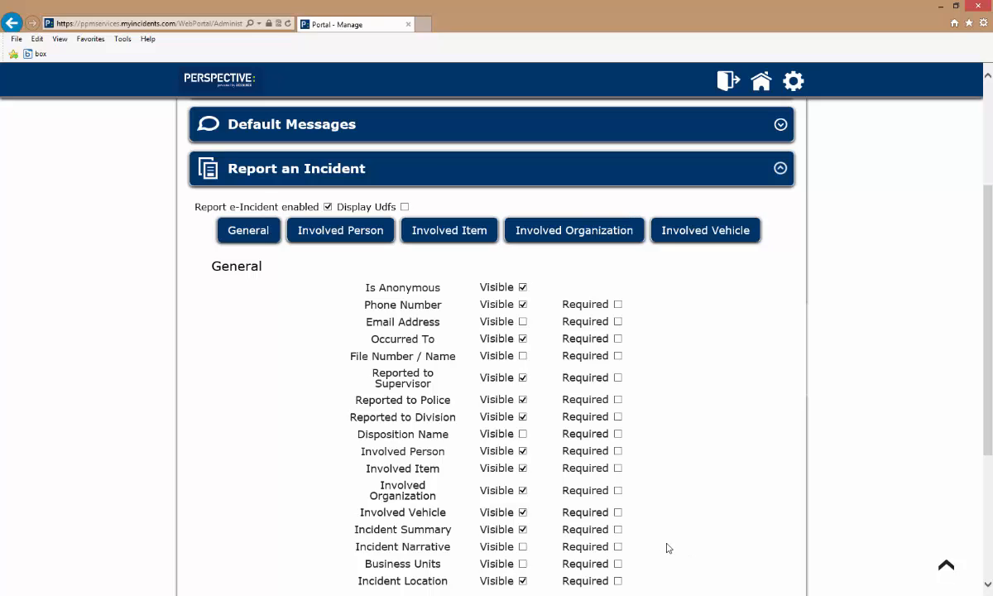
left_click(617, 530)
Review the Involved Person, Involved Item, Involved Organization and Involved Vehicle field settings, and submit the portal configuration.
left_click(341, 231)
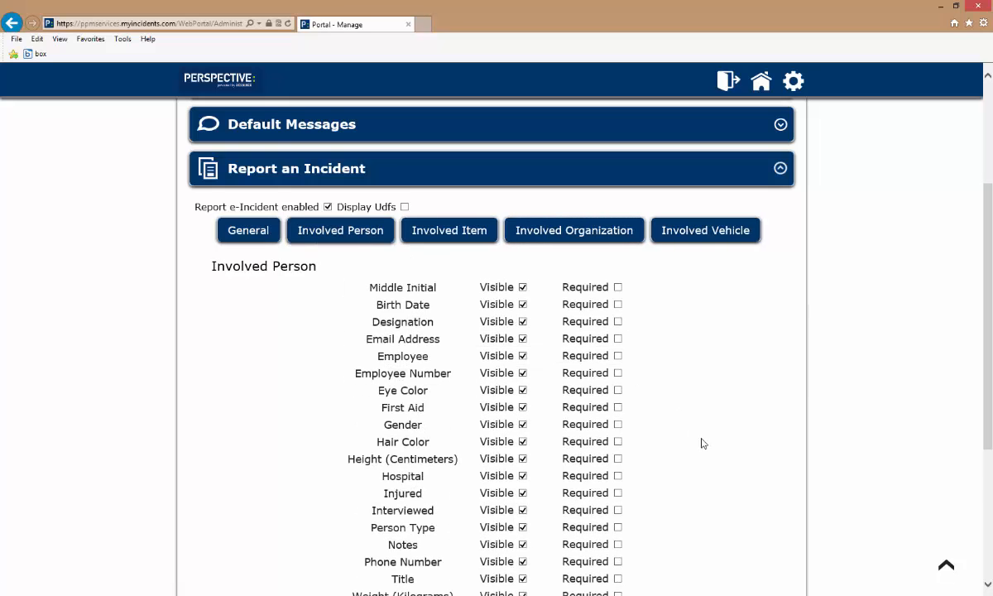
scroll(703, 443, "down", 1)
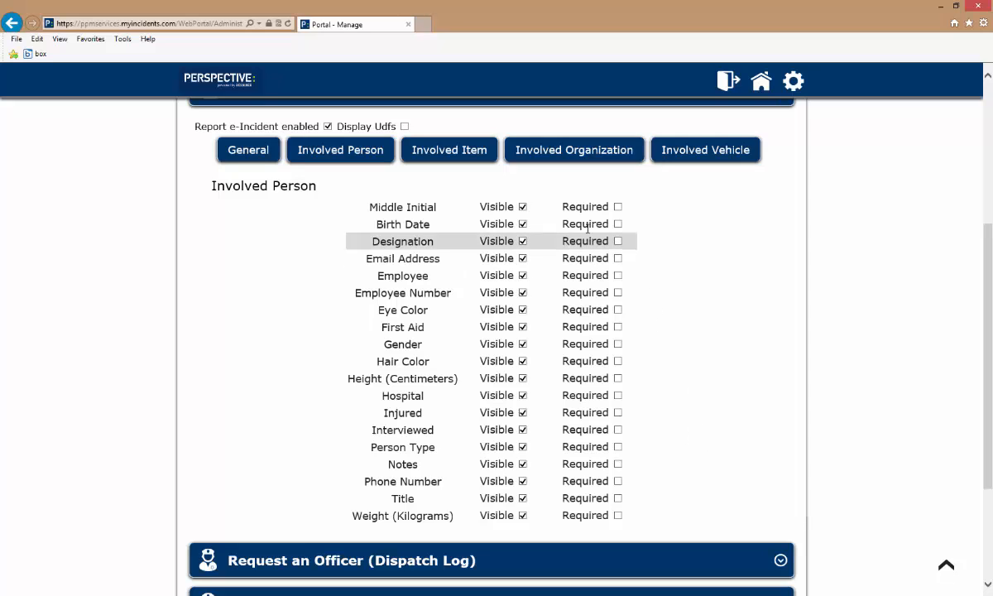
left_click(482, 164)
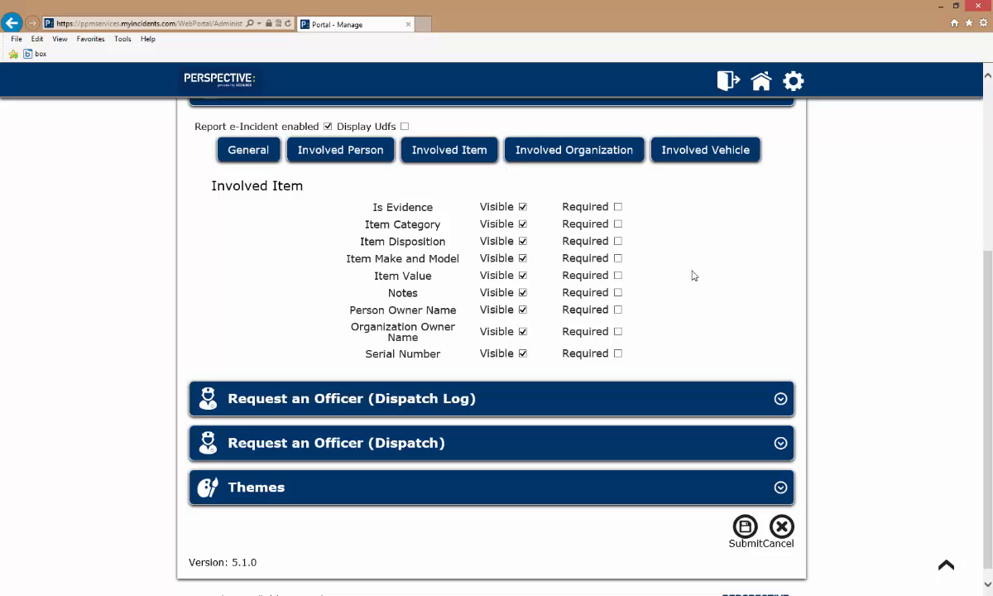
left_click(612, 158)
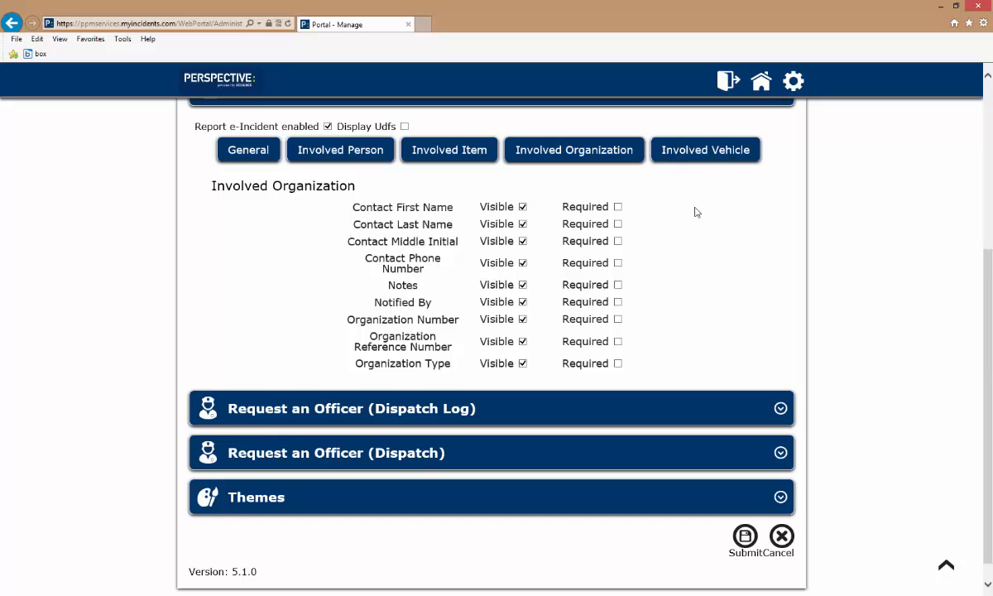
left_click(708, 158)
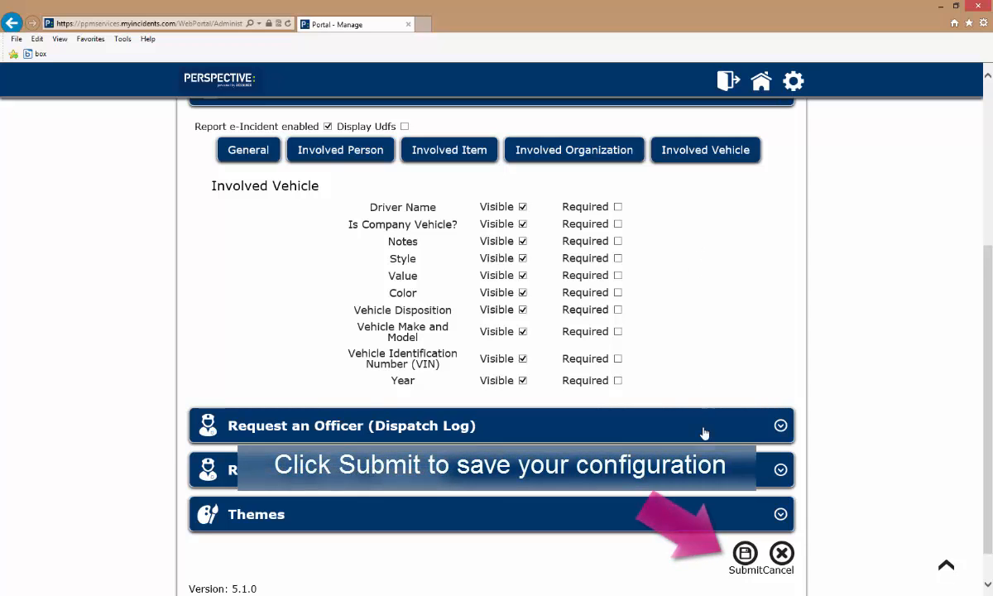
left_click(742, 560)
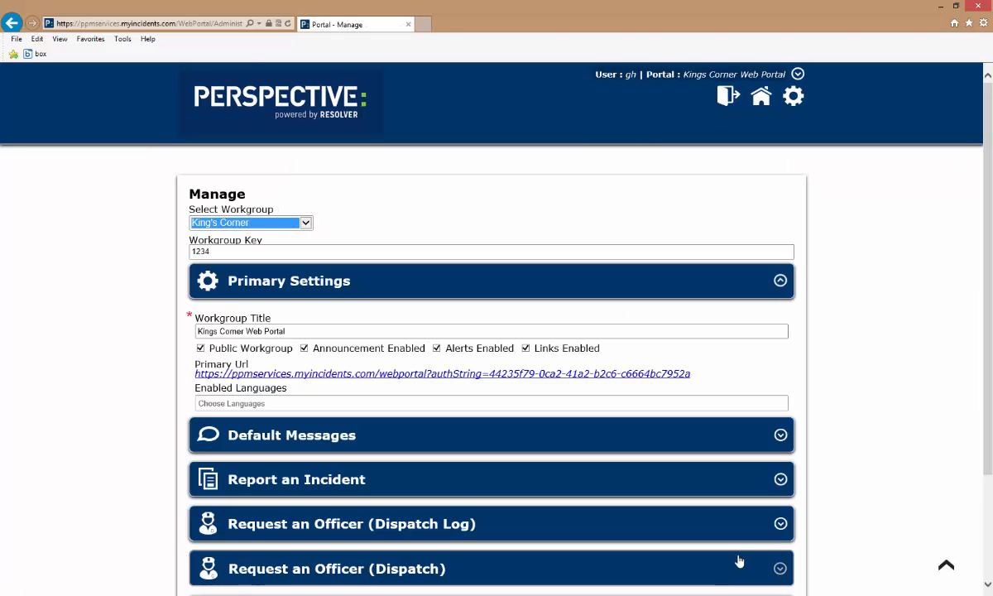
Open a new incident report from the portal's home page, and turn the Is Anonymous option on and off again.
left_click(761, 97)
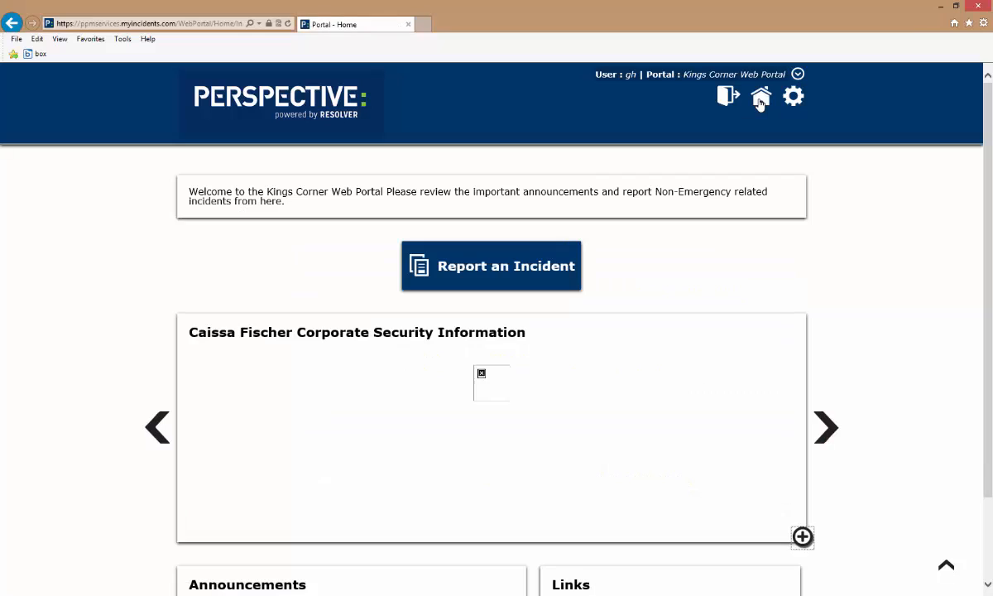
left_click(533, 278)
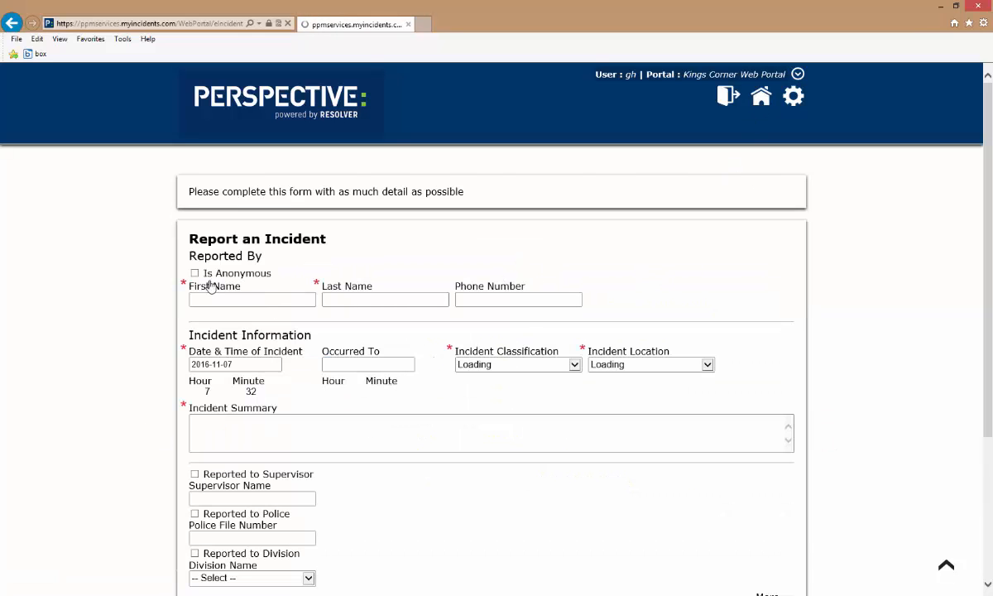
left_click(195, 273)
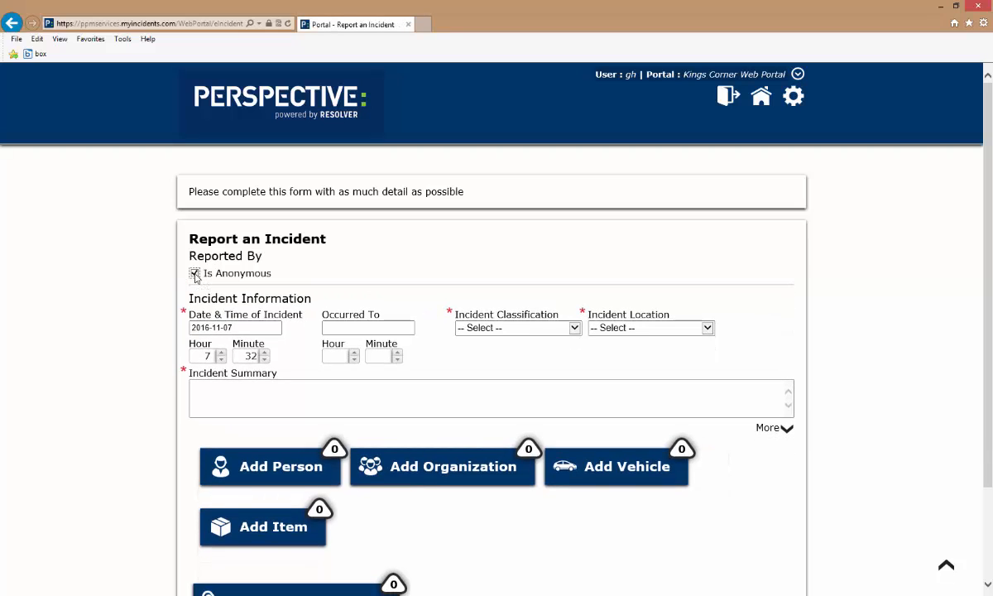
left_click(194, 273)
Enter the reporter's first and last name in the Reported By section.
key("Tab")
type("Jo")
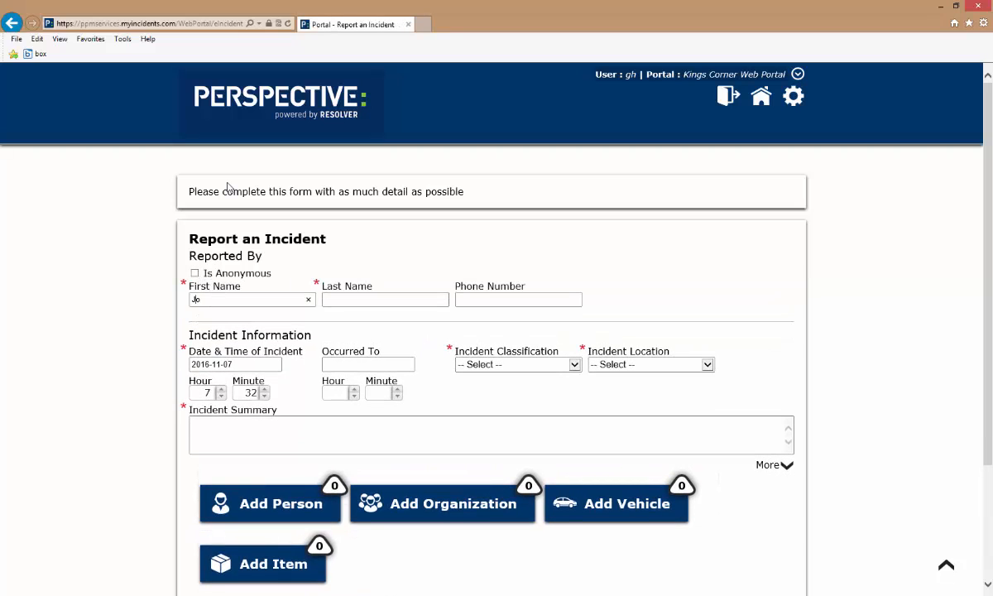
type("e")
key("Tab")
type("Smith")
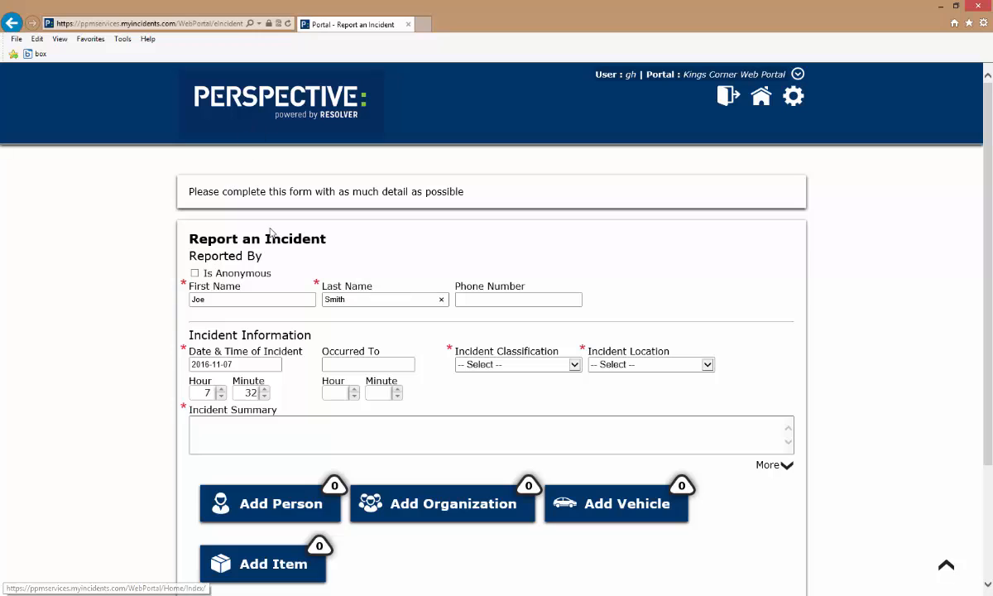
Classify the incident as Property Incident with the subcategory Vandalism.
left_click(548, 365)
left_click(555, 419)
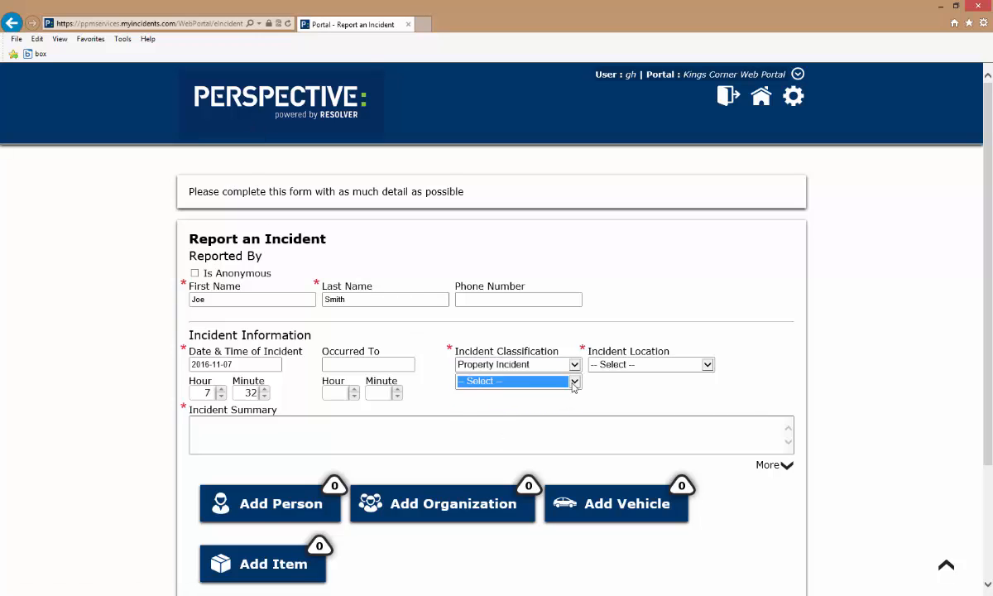
left_click(537, 380)
left_click(558, 435)
Set the incident location to Kings Corner, Kashdan Building, Floor 1, and enter the summary "Someone spray-painted the north wall of the Kashdan building".
left_click(650, 364)
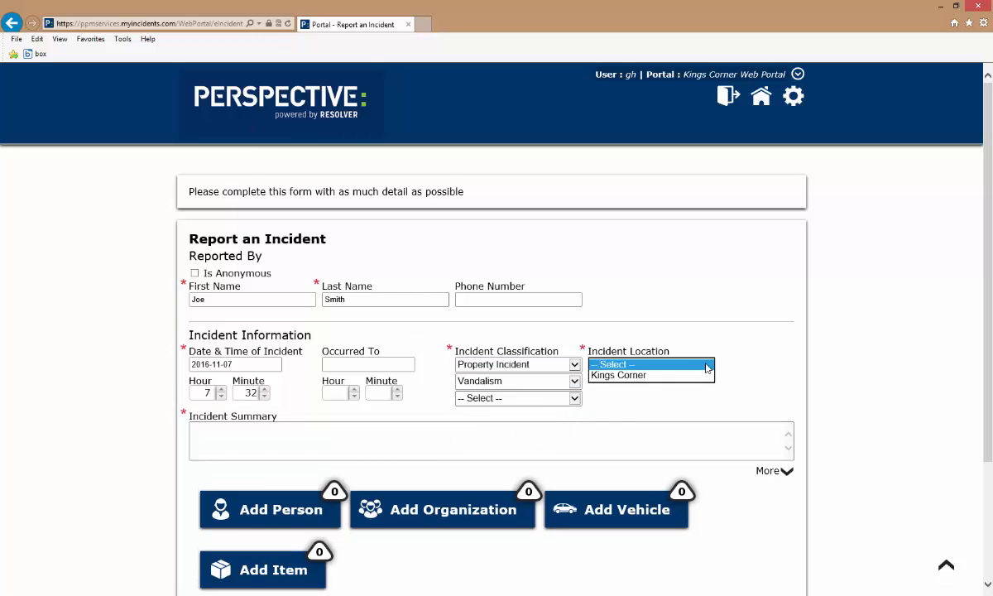
left_click(654, 377)
left_click(703, 381)
left_click(704, 390)
left_click(703, 398)
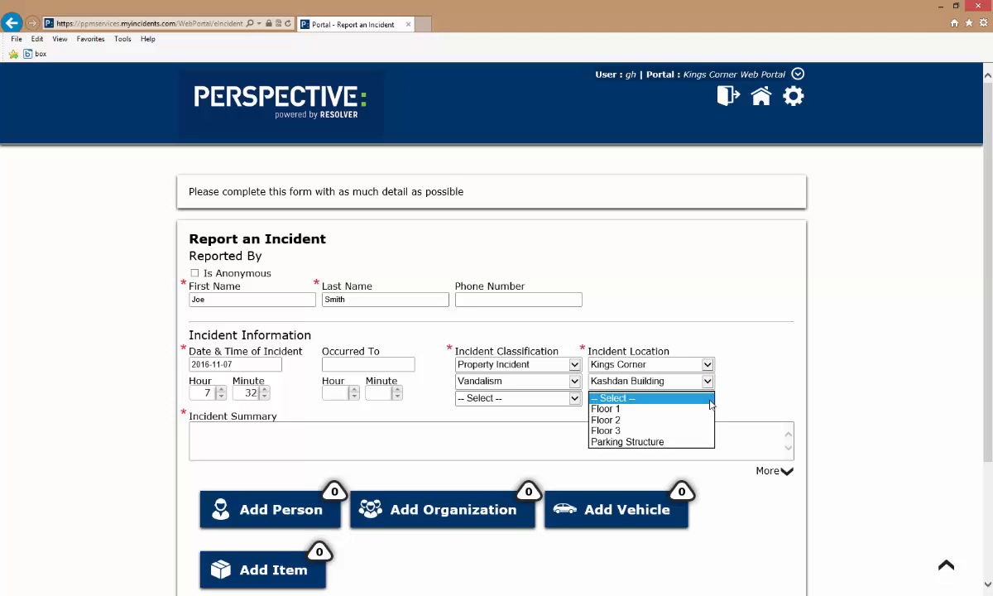
left_click(703, 409)
left_click(691, 441)
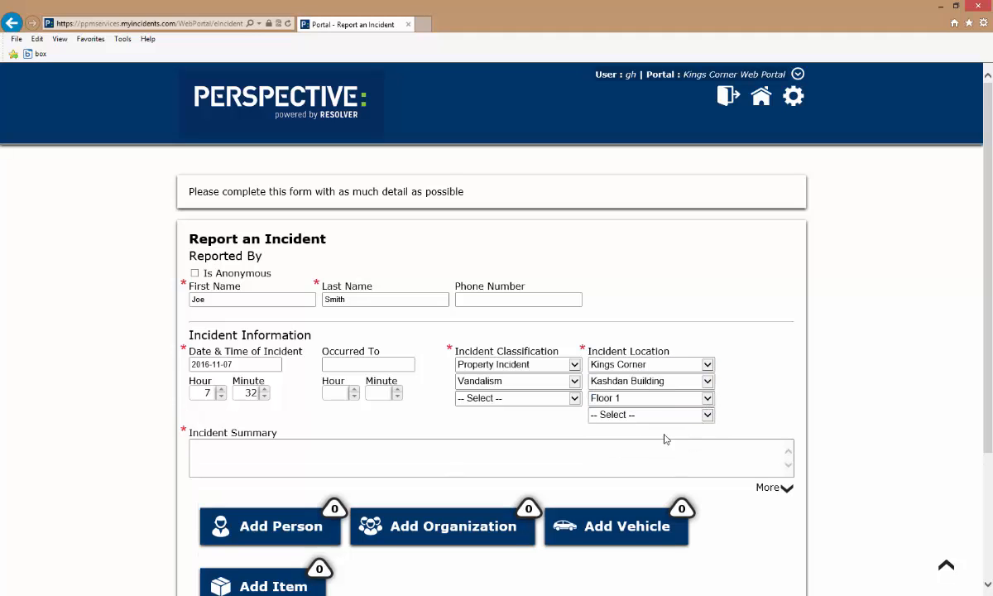
type("Someone spray-painted the north wall of the Kashdan building")
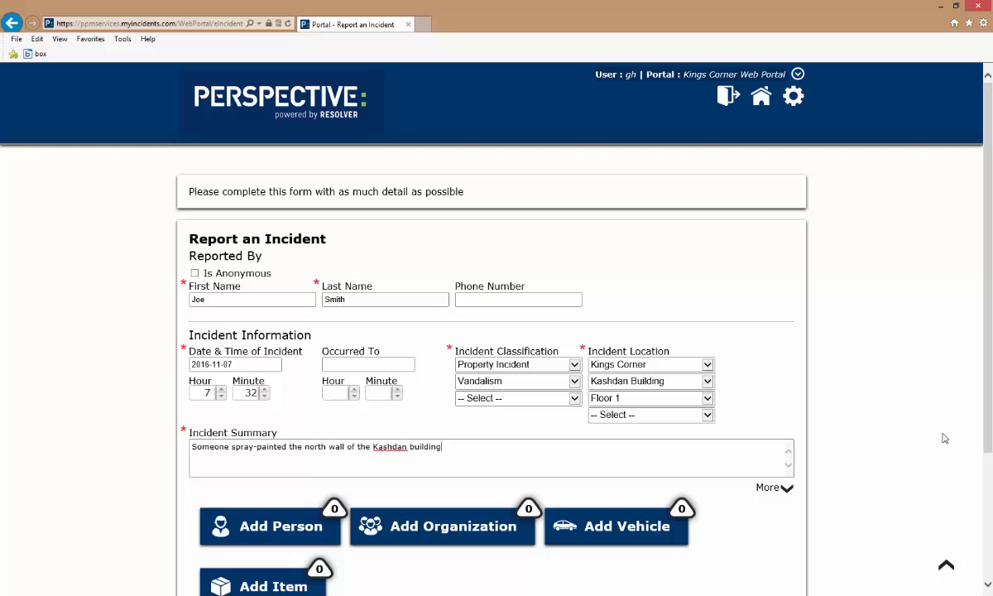
Examine the fields of the Add Person and Add Organization forms, leaving each without adding an entry.
scroll(945, 437, "down", 3)
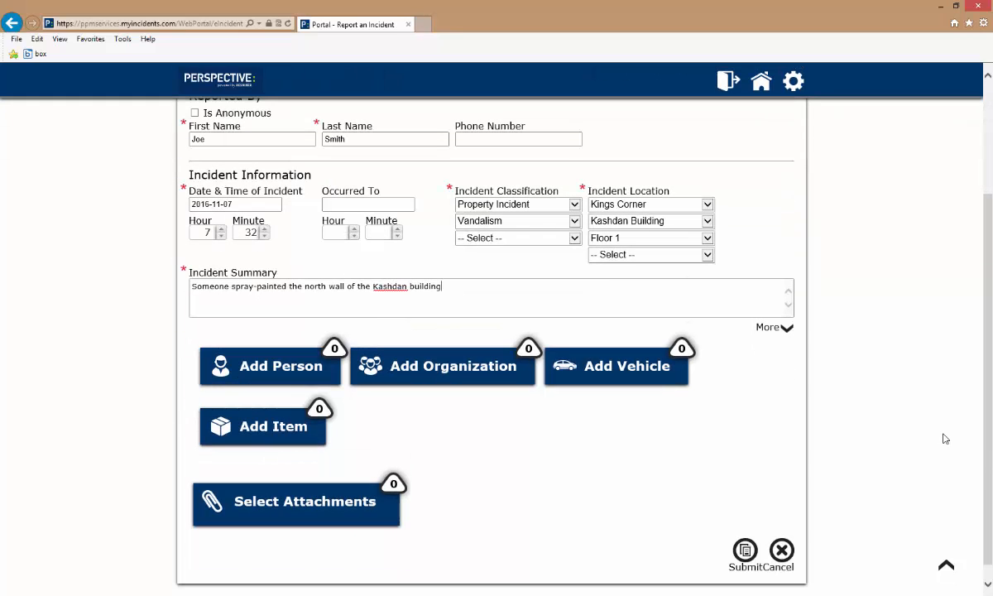
left_click(309, 371)
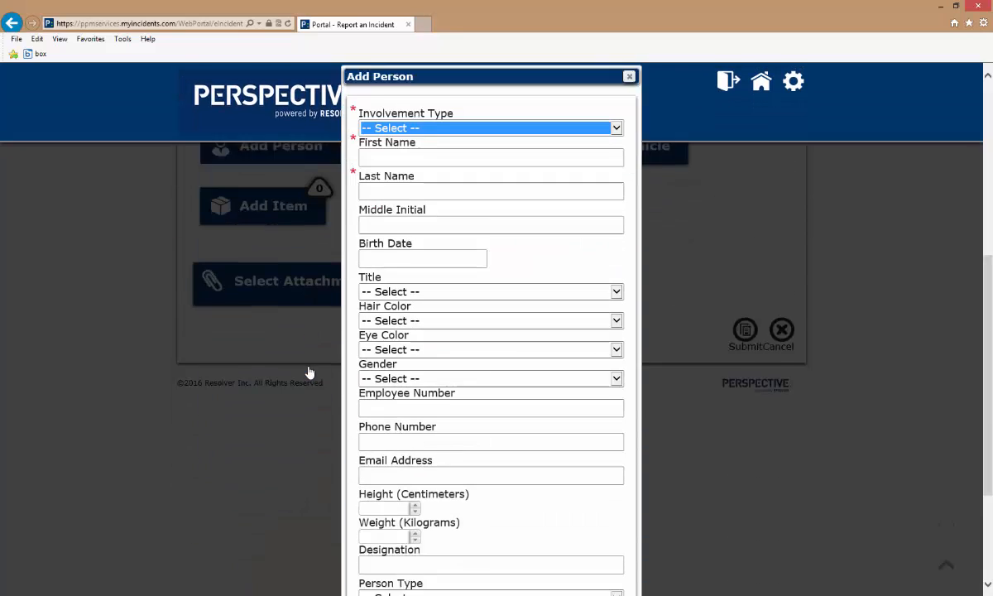
scroll(553, 355, "down", 3)
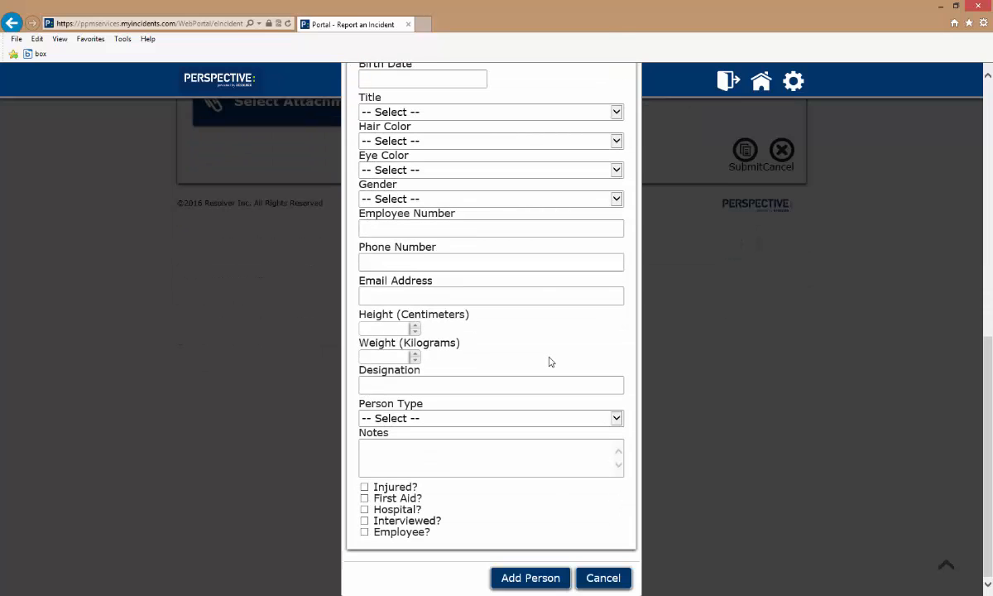
left_click(602, 579)
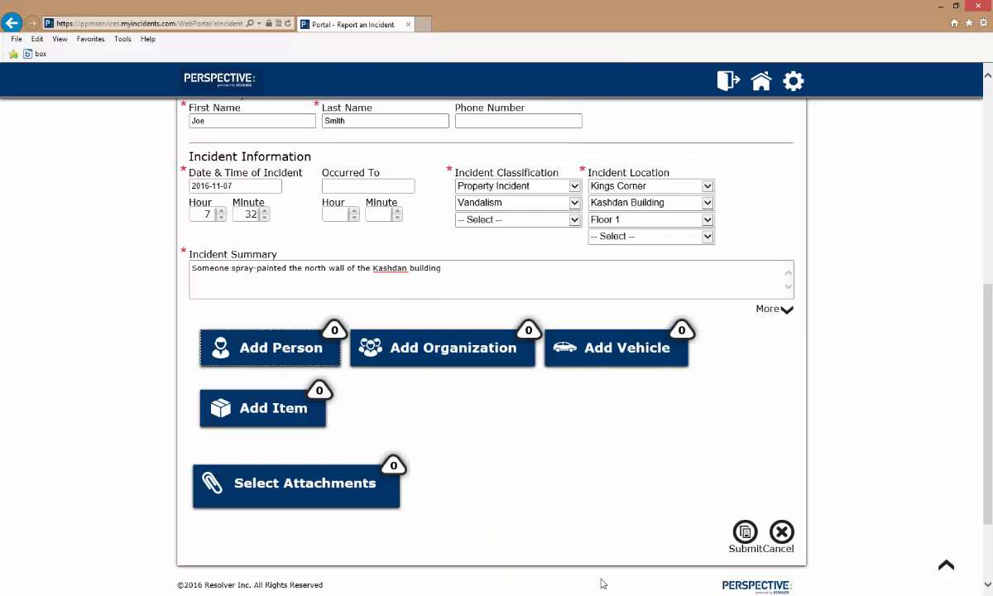
left_click(514, 366)
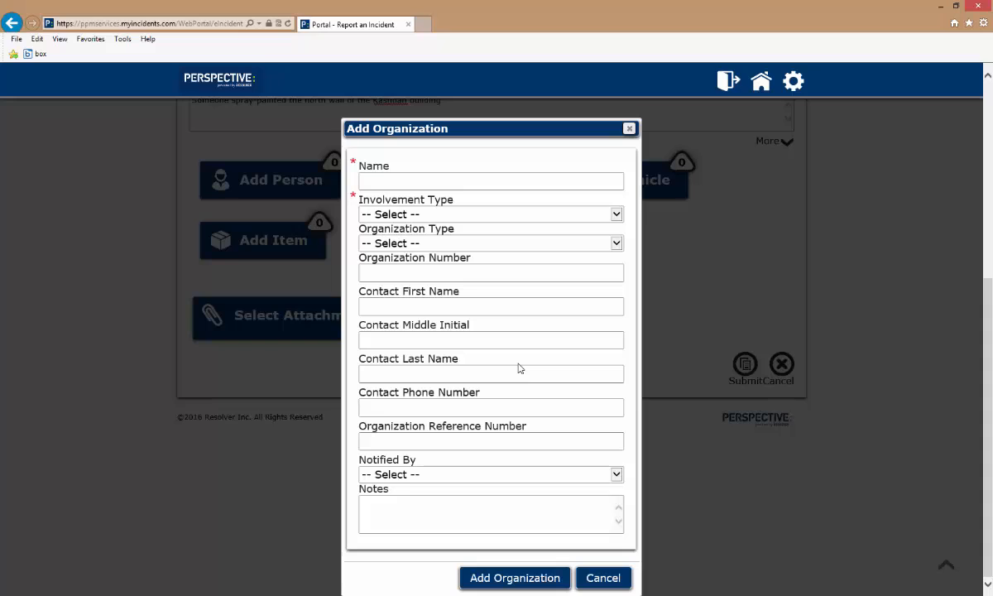
left_click(608, 580)
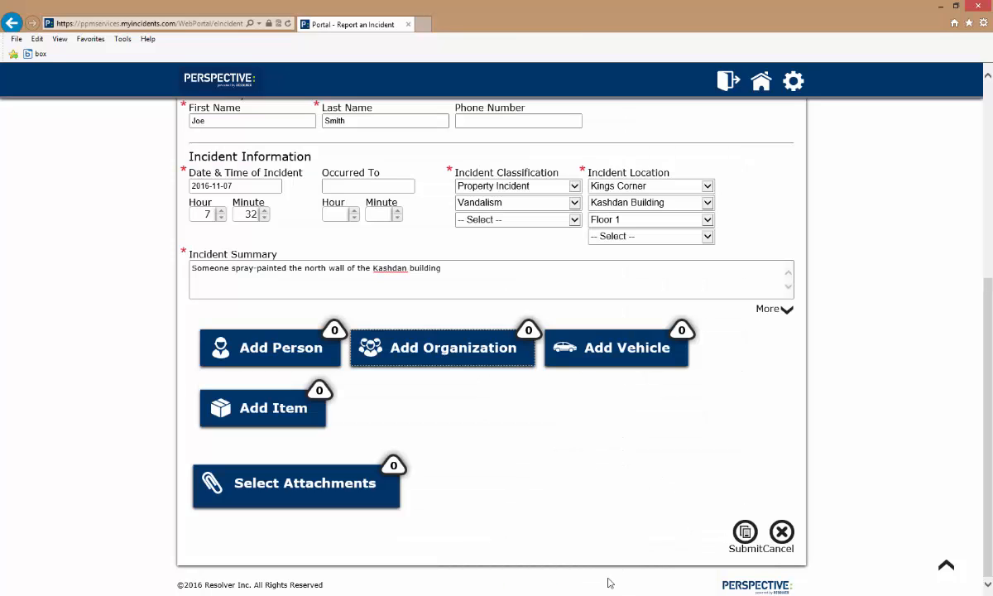
Submit the incident report and return to the portal's home page.
left_click(745, 532)
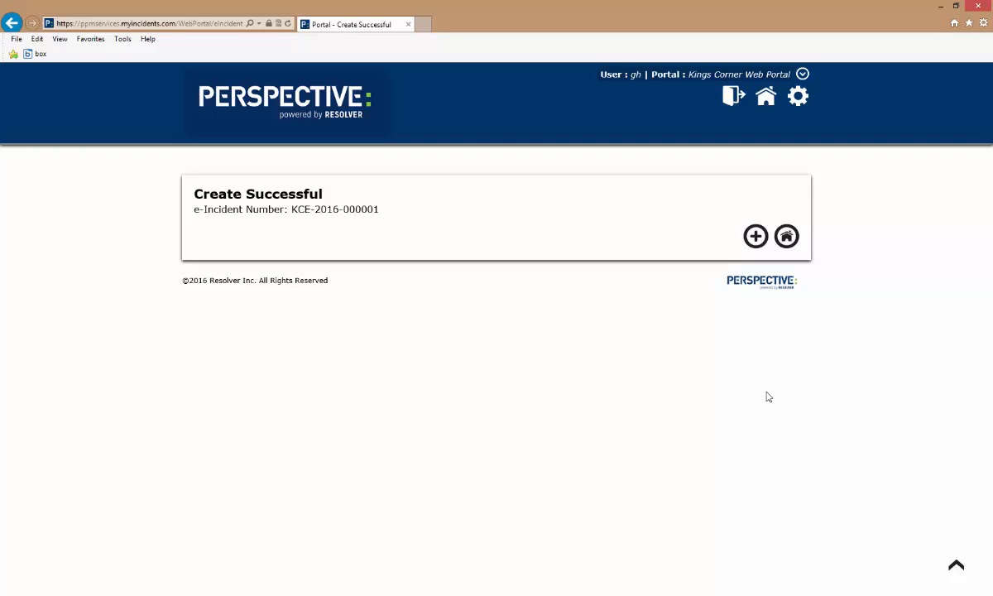
left_click(787, 240)
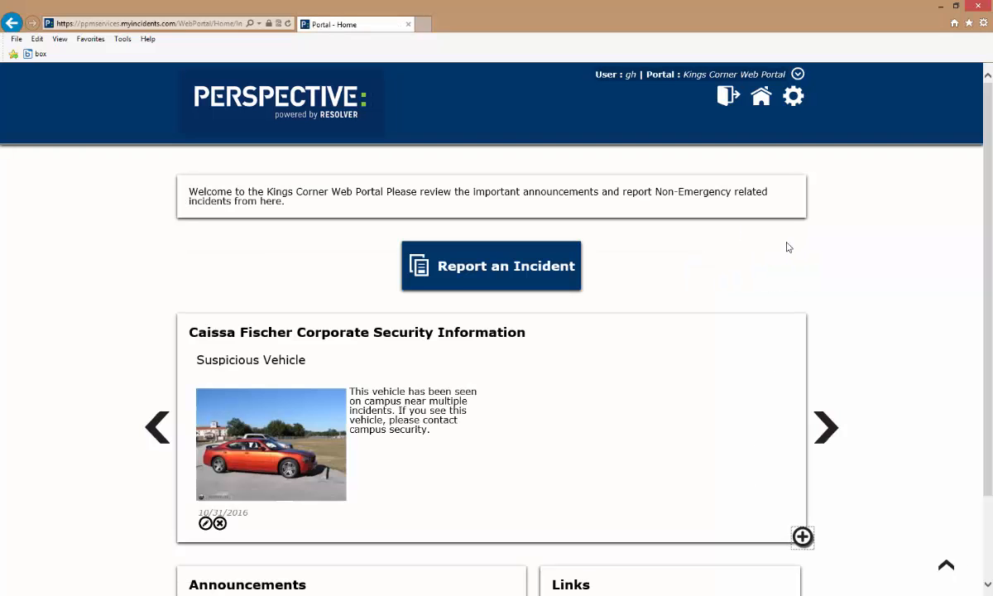